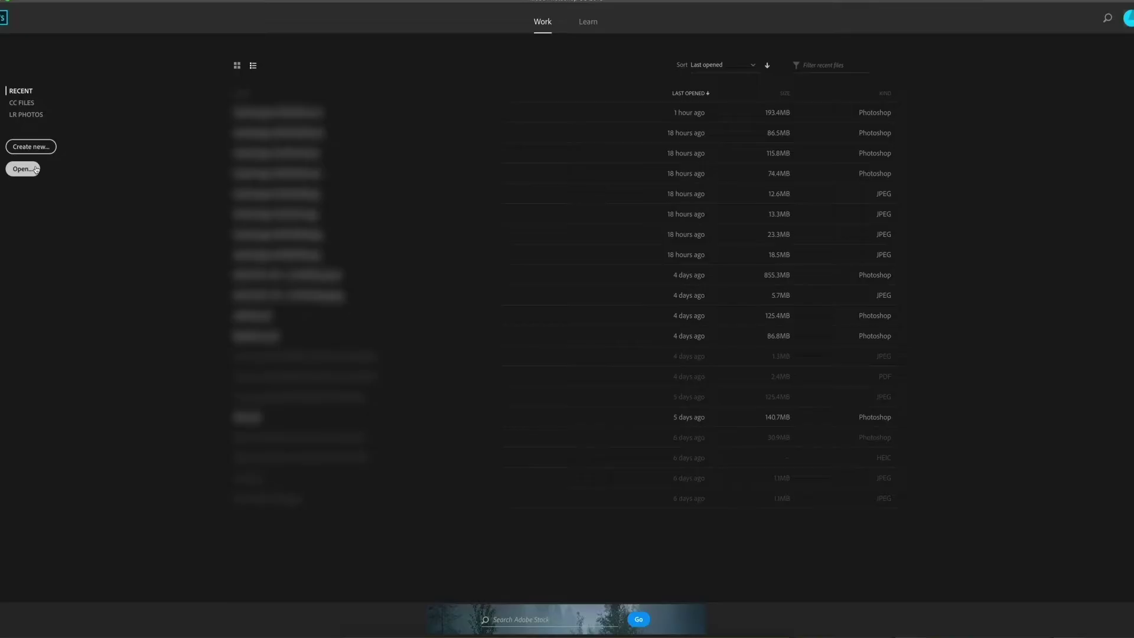
Start opening an image file in Photoshop
left_click(36, 170)
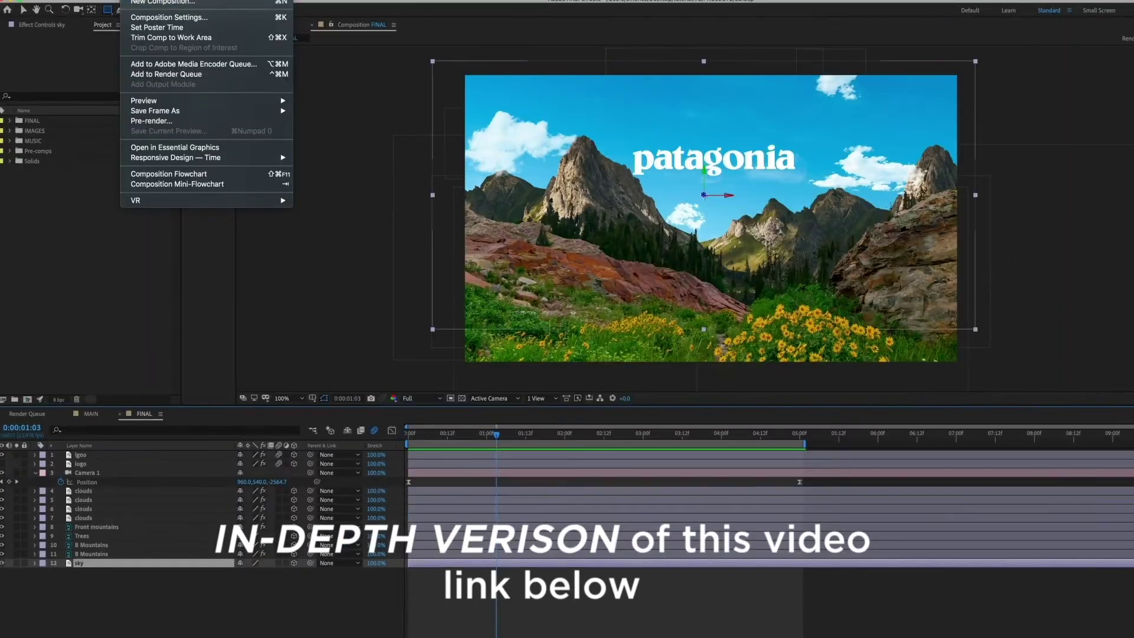
In After Effects, create a new composition and pick the sky image GettyImages-1004682020.jpg for import
left_click(185, 3)
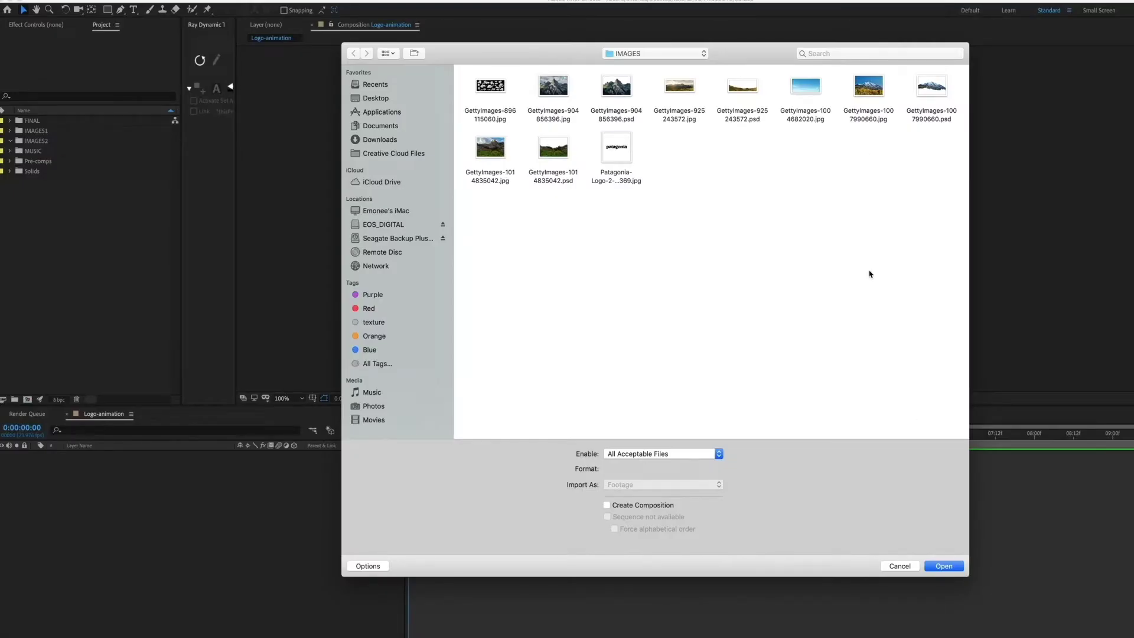
left_click(808, 89)
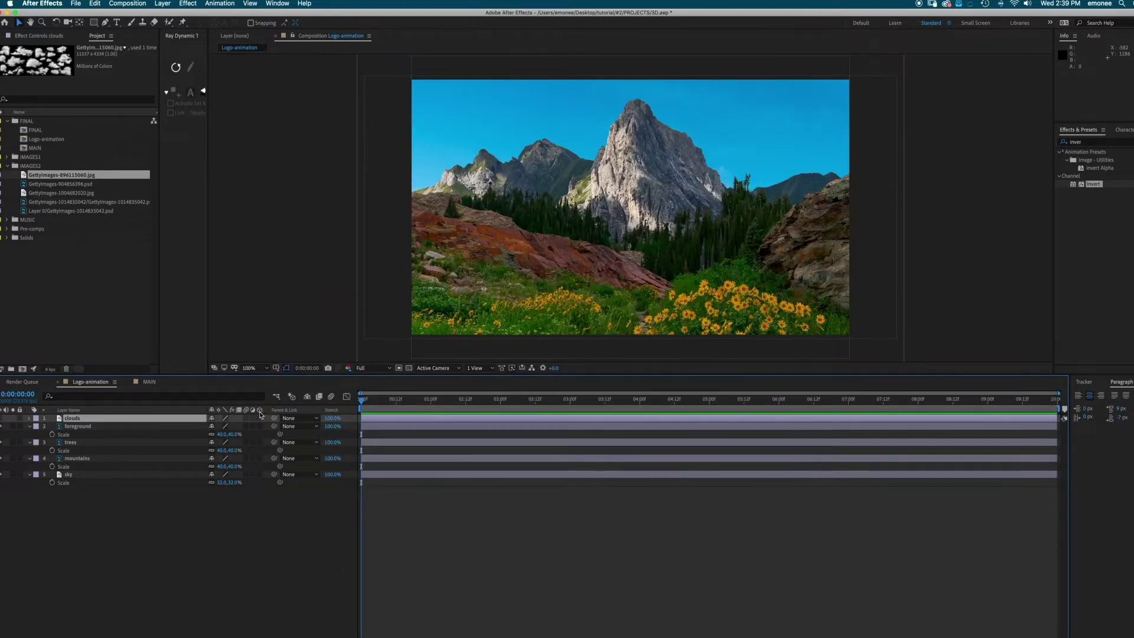
Turn the sky, mountains, trees and foreground layers into 3D layers
left_click(259, 474)
left_click(259, 458)
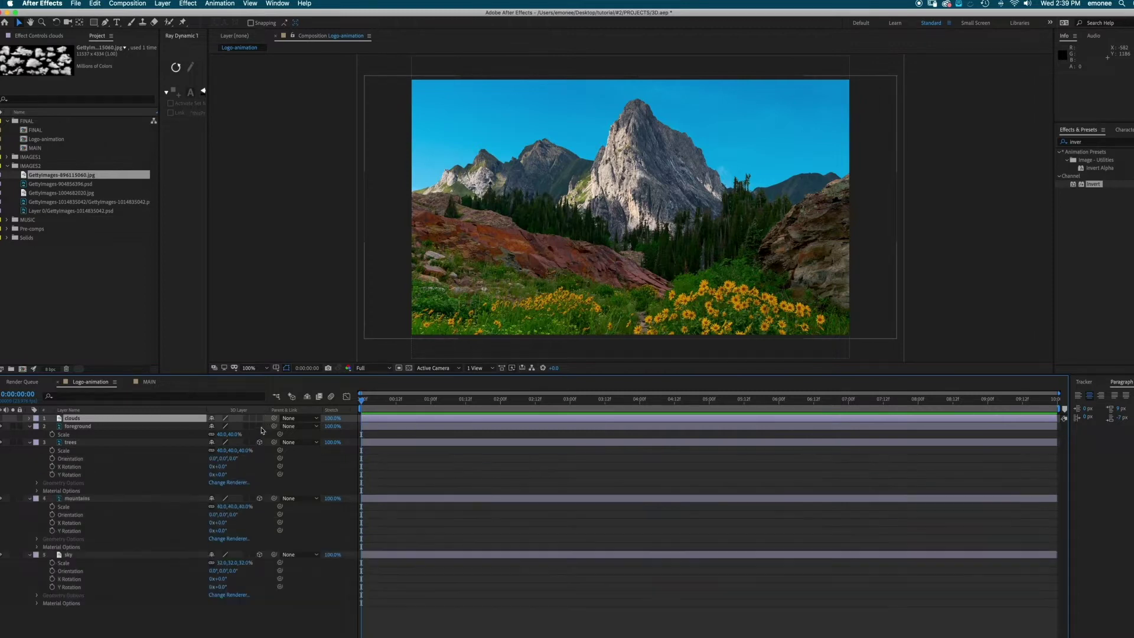
left_click(259, 442)
left_click(259, 426)
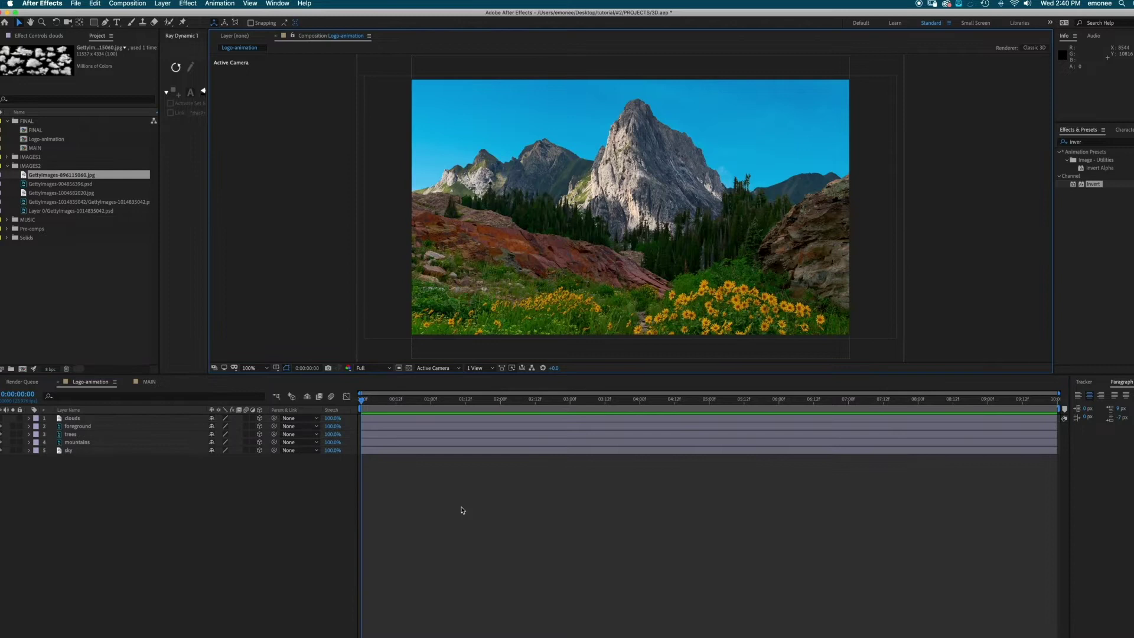
Add a camera layer and keyframe its position at 5 seconds so that it moves forward into the scene
left_click_drag(417, 400, 514, 404)
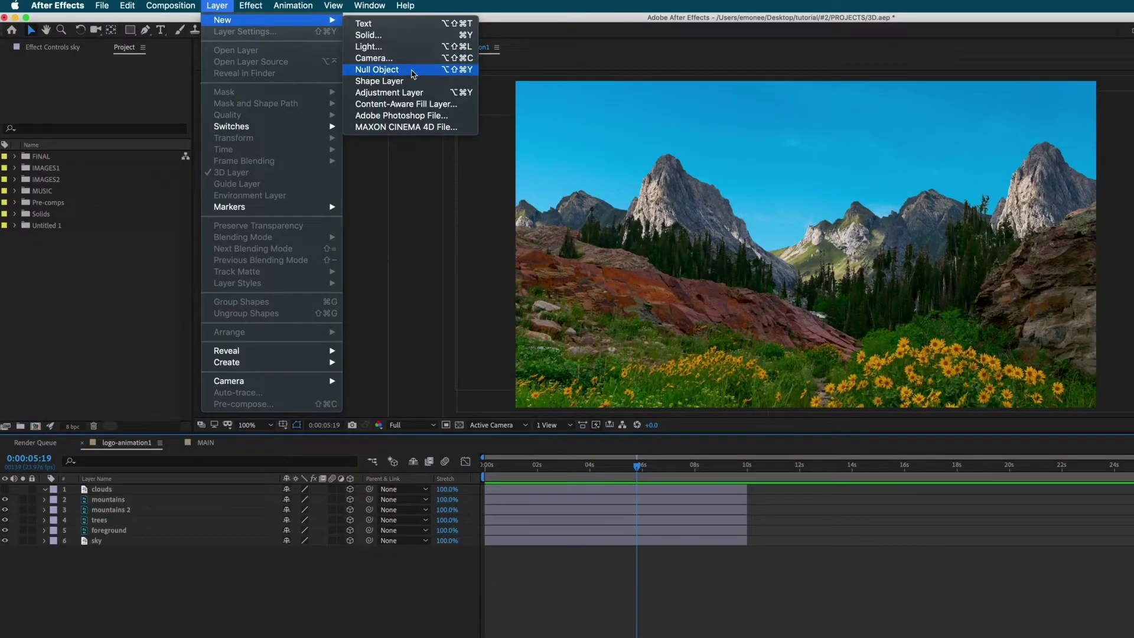
left_click(378, 53)
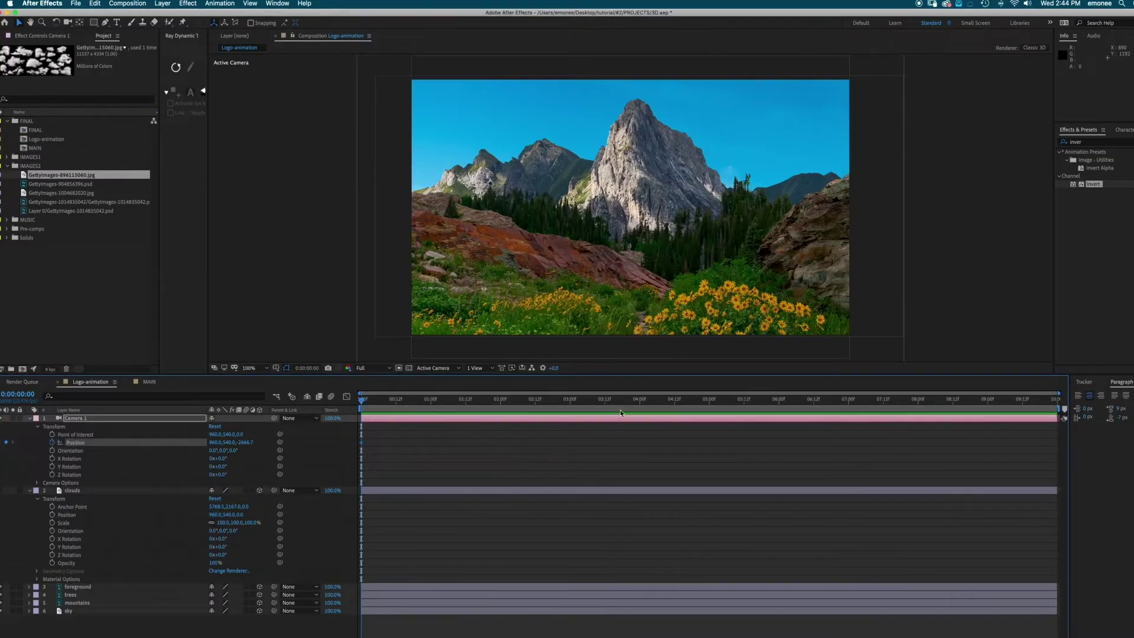
left_click(709, 402)
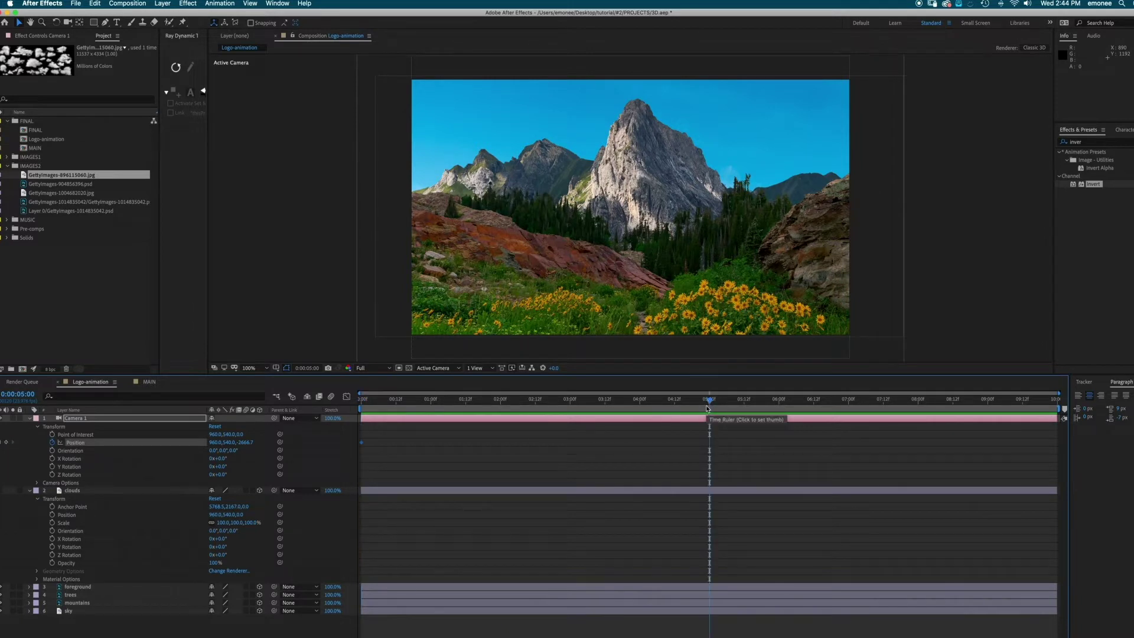
left_click_drag(242, 442, 265, 442)
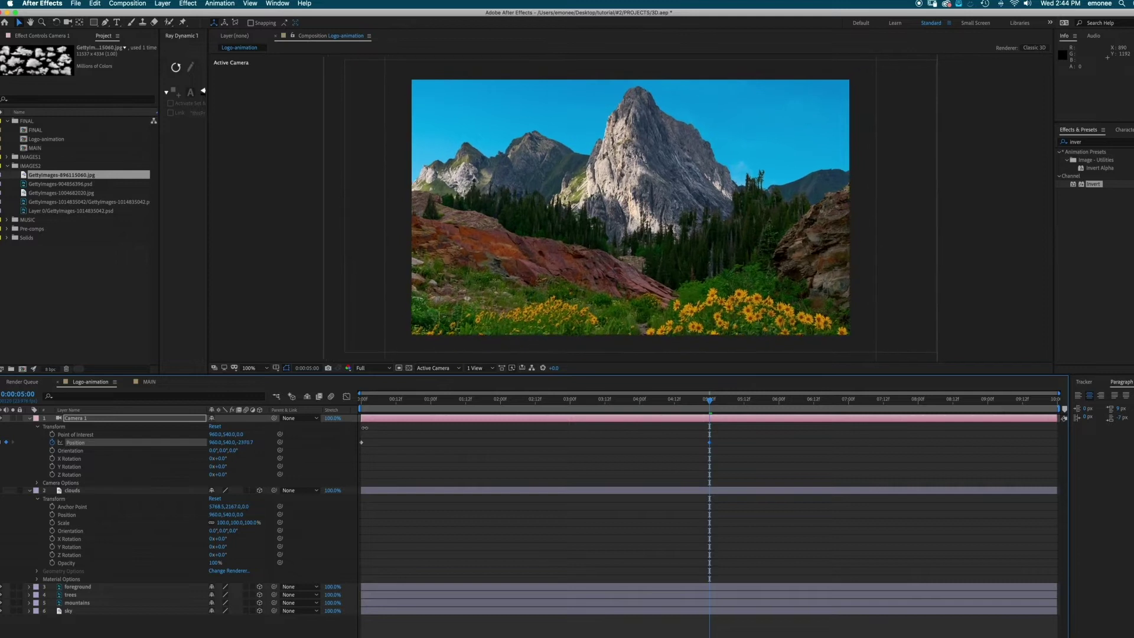
Split the composition viewer into 2 Views - Horizontal, with one view set to Top
left_click(478, 368)
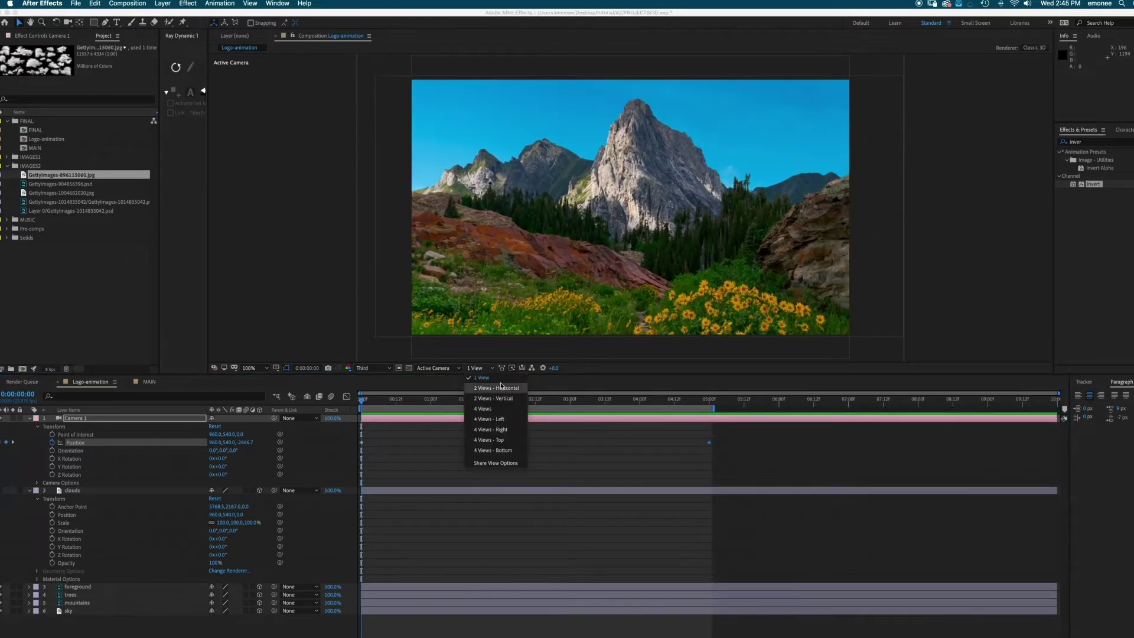
left_click(501, 388)
left_click(437, 368)
left_click(429, 424)
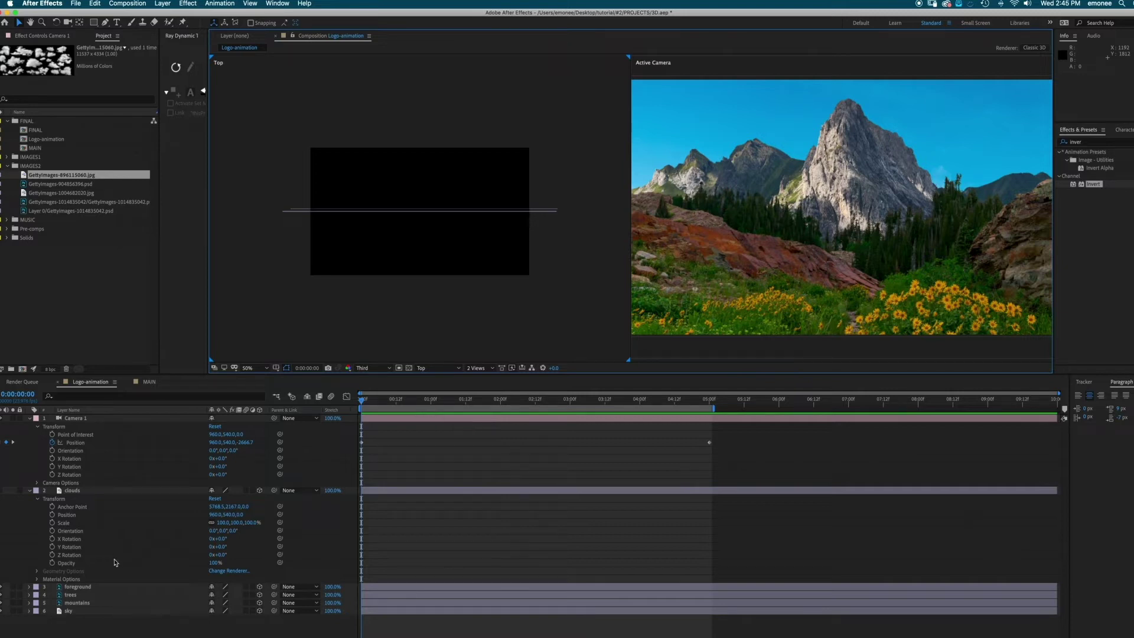
Move the sky layer far behind the other layers in depth and scale it up until it fills the frame
left_click(68, 610)
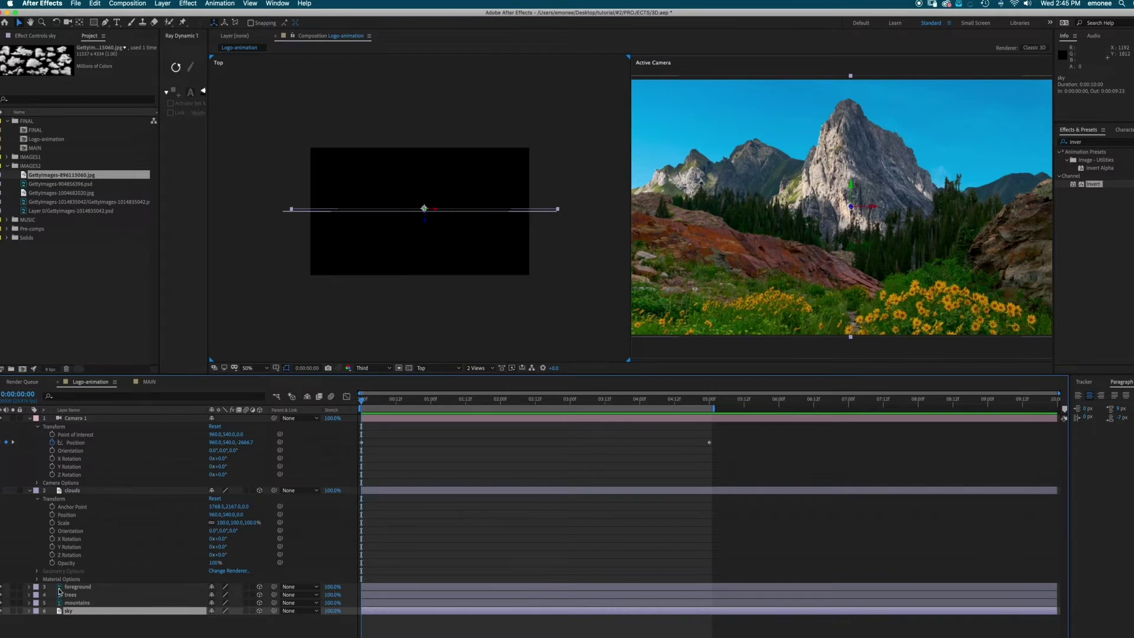
scroll(422, 218, "down", 4)
left_click_drag(421, 210, 420, 153)
left_click_drag(419, 149, 417, 114)
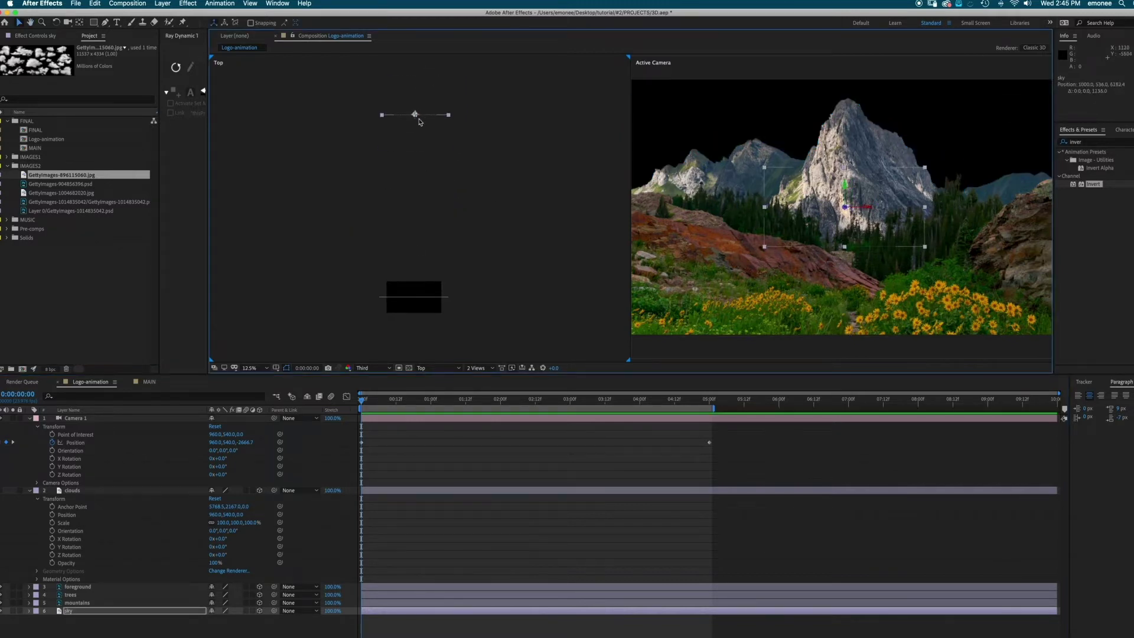
key("s")
left_click_drag(222, 619, 266, 618)
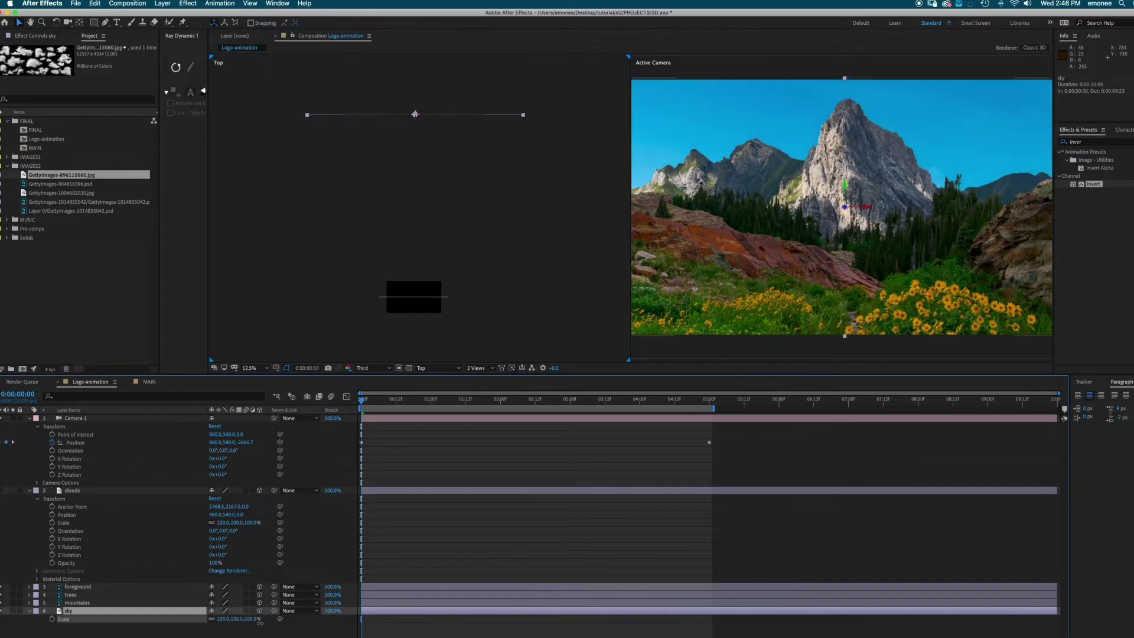
Push the mountains layer back between the sky and trees, shift it toward the left of the scene and scale it to 71%
left_click(104, 602)
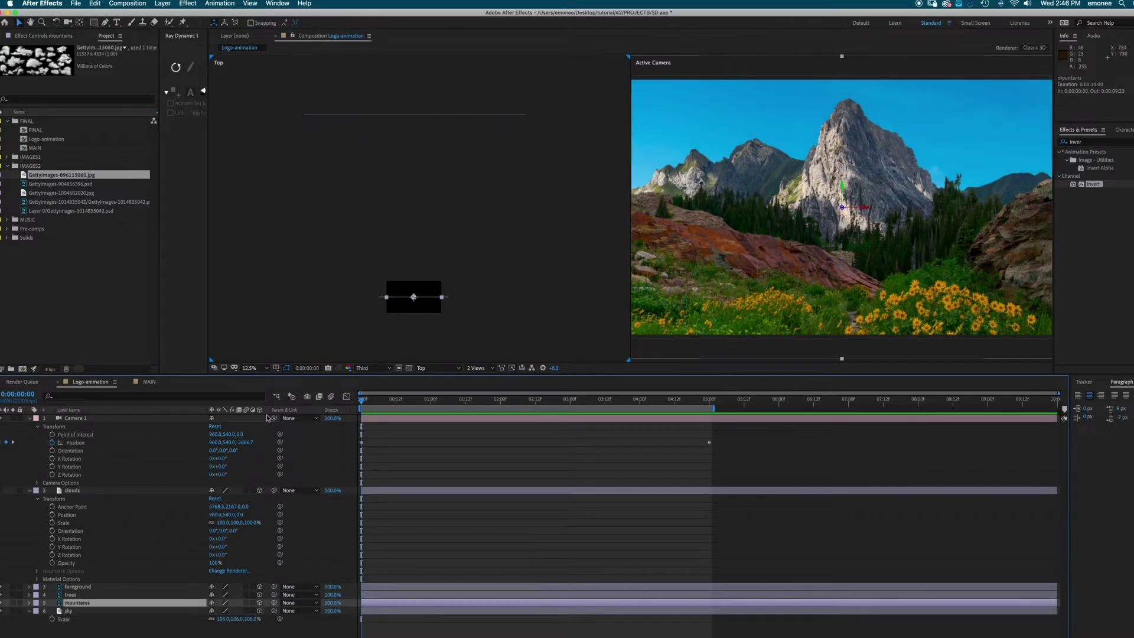
left_click_drag(416, 303, 386, 172)
key("s")
left_click_drag(219, 610, 236, 611)
left_click_drag(764, 208, 761, 210)
Duplicate the mountains layer, move the copy to the right side of the scene and scale it to 94%
left_click(101, 604)
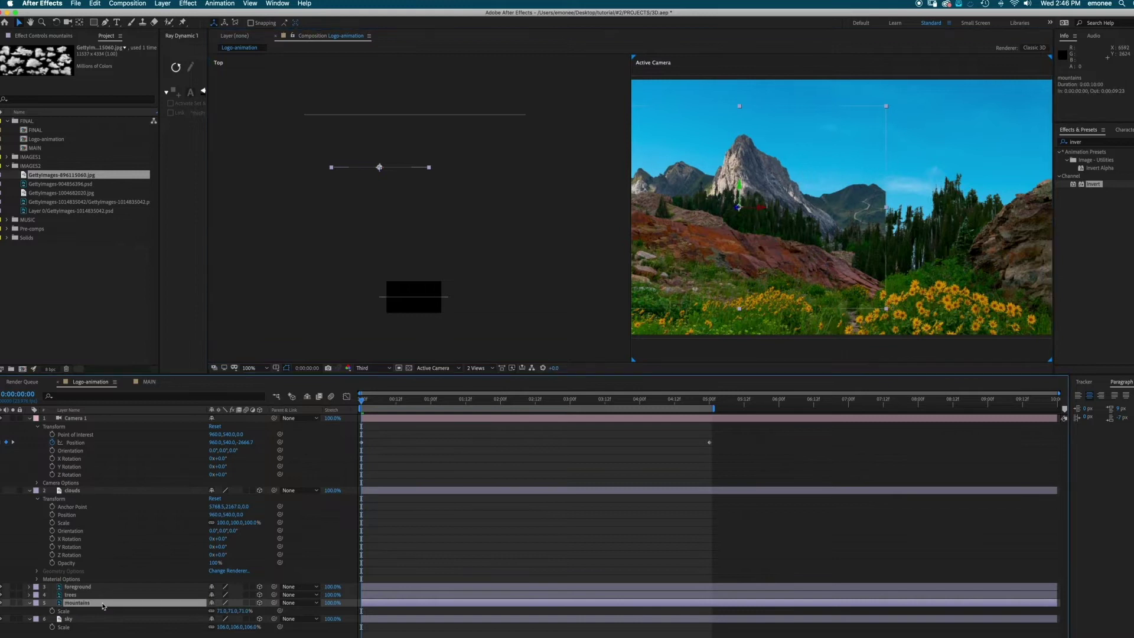
key("super+d")
left_click_drag(382, 169, 467, 168)
key("s")
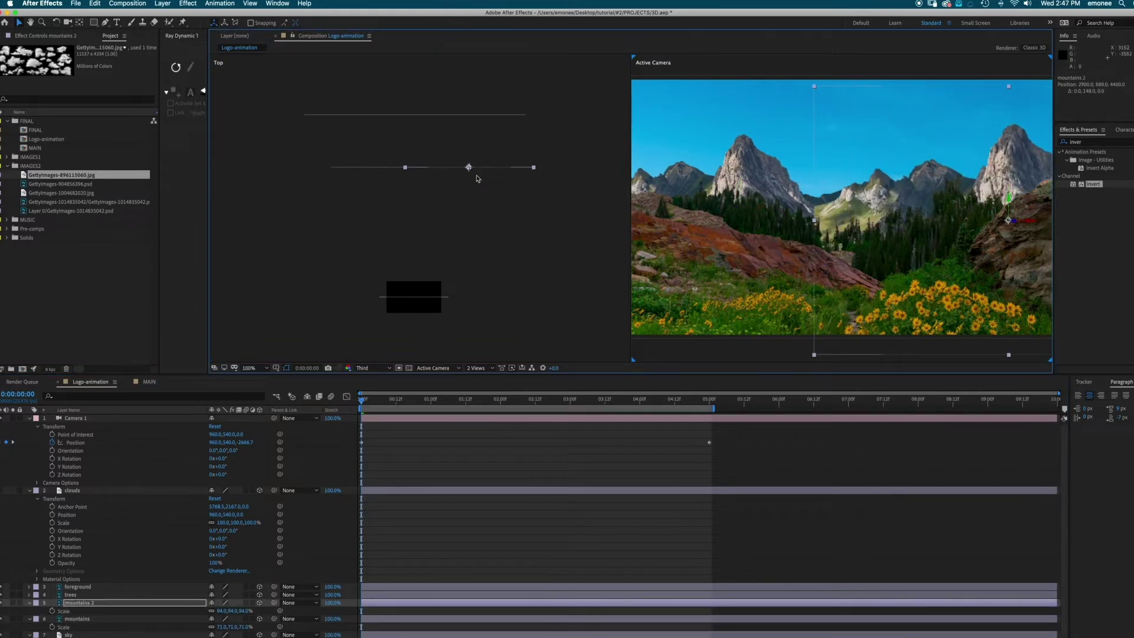
left_click_drag(470, 170, 470, 170)
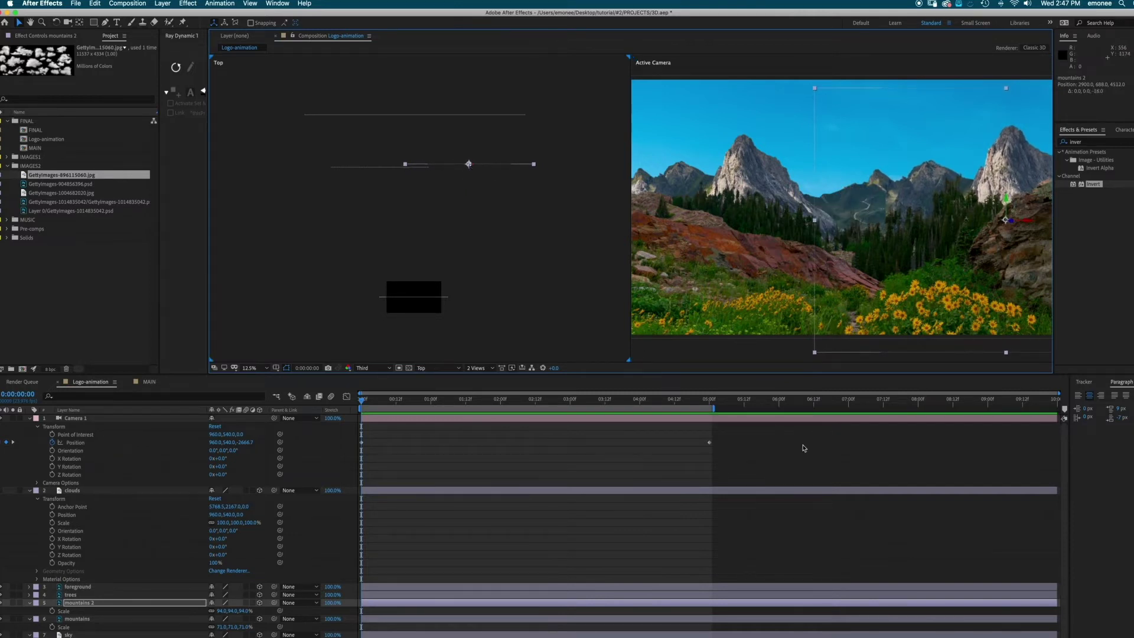
Mask the overlapping middle part of the original mountains layer with the Pen tool and set the mask to Subtract
left_click(839, 206)
scroll(842, 213, "up", 2)
mouse_move(715, 242)
left_mouse_down()
mouse_move(754, 218)
mouse_move(657, 182)
mouse_move(680, 195)
left_mouse_up()
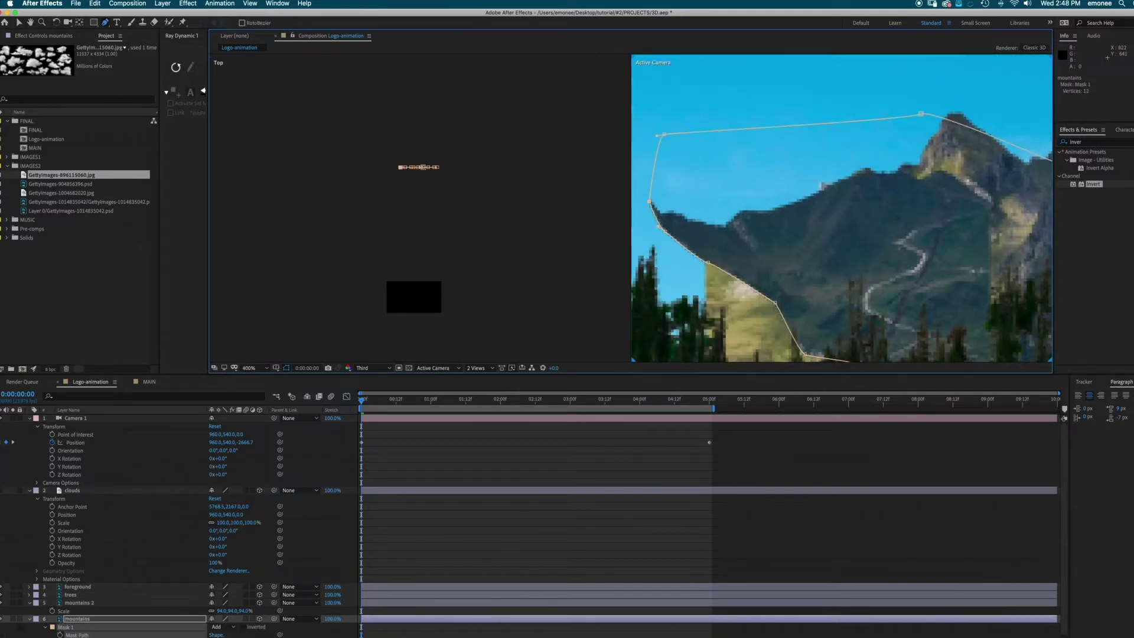
left_click(226, 627)
left_click(242, 609)
scroll(752, 345, "down", 4)
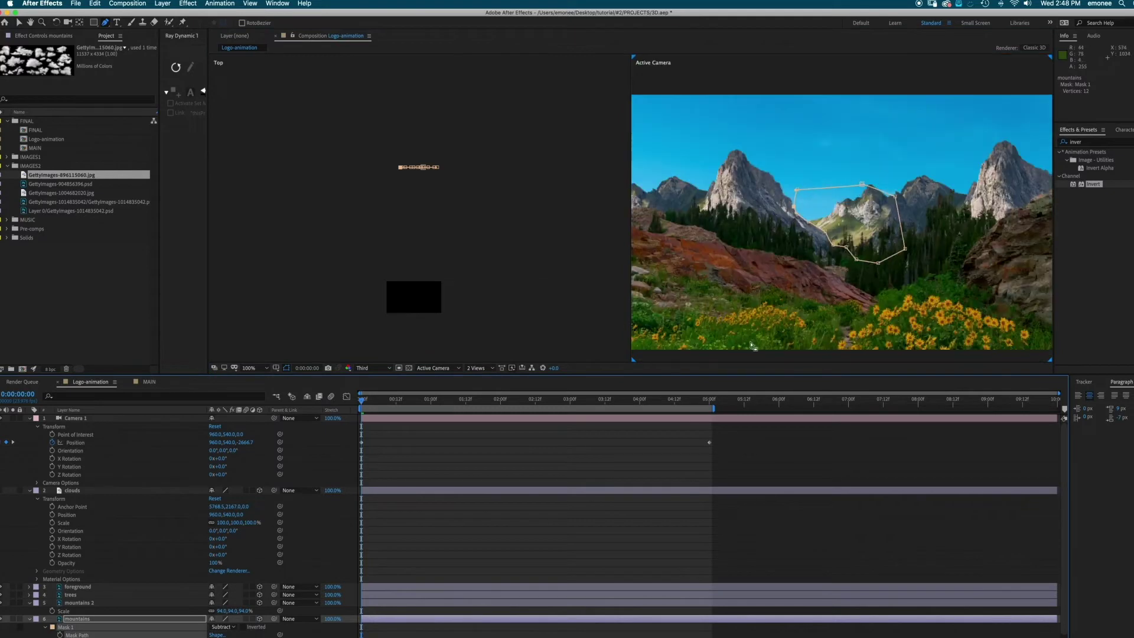
left_click(759, 509)
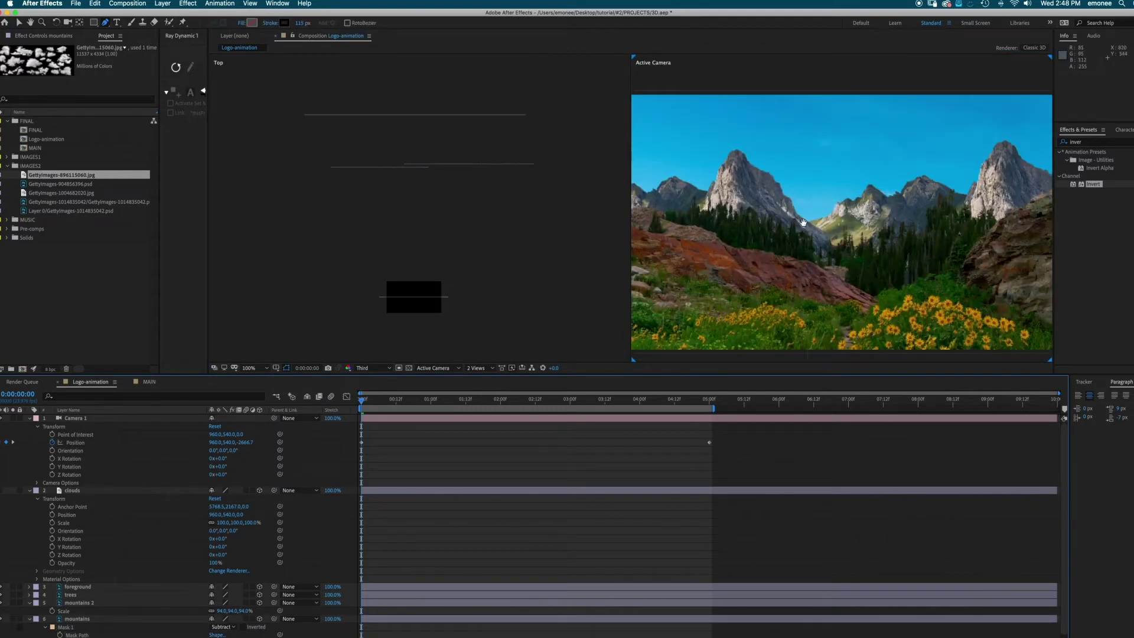
Move the trees layer back in depth, between the foreground and the mountains
left_click_drag(803, 222, 841, 234)
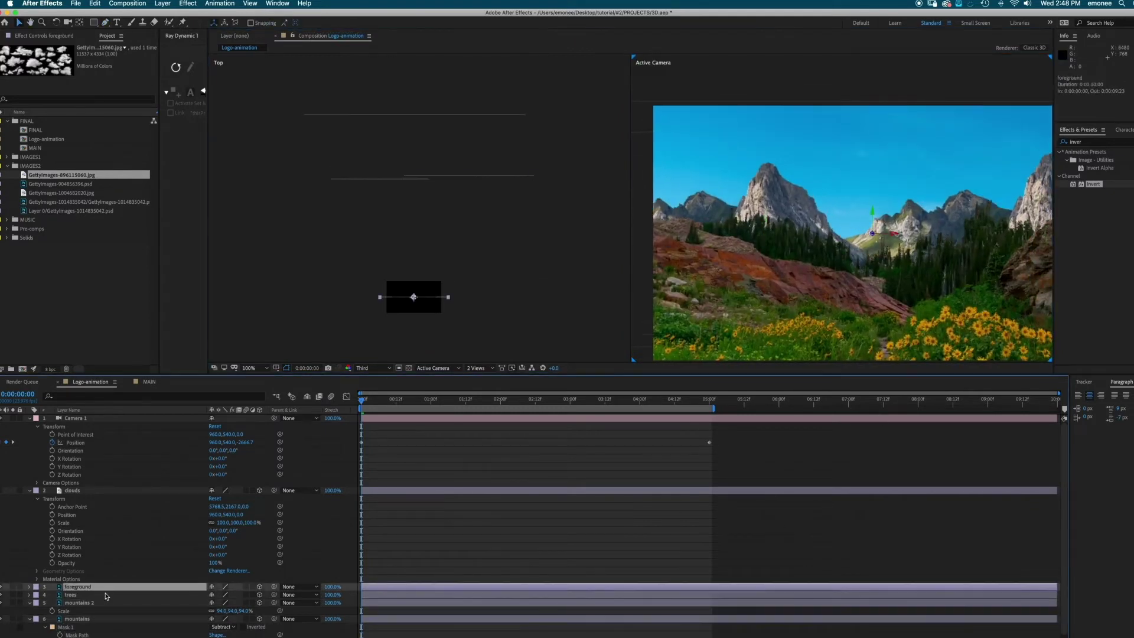
left_click(98, 594)
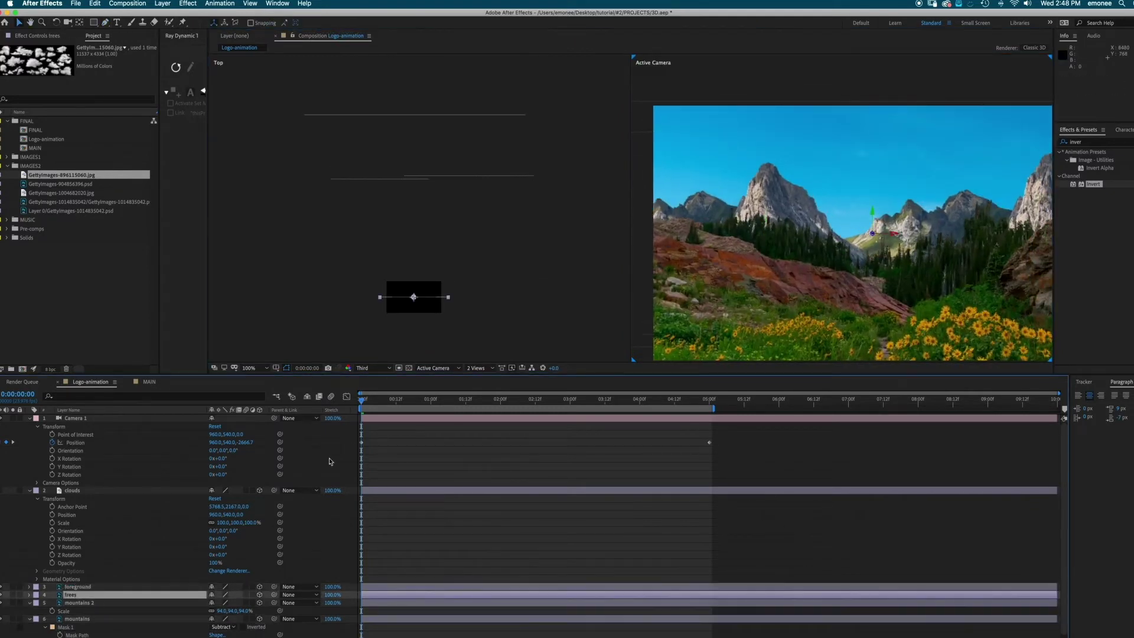
left_click_drag(417, 299, 418, 242)
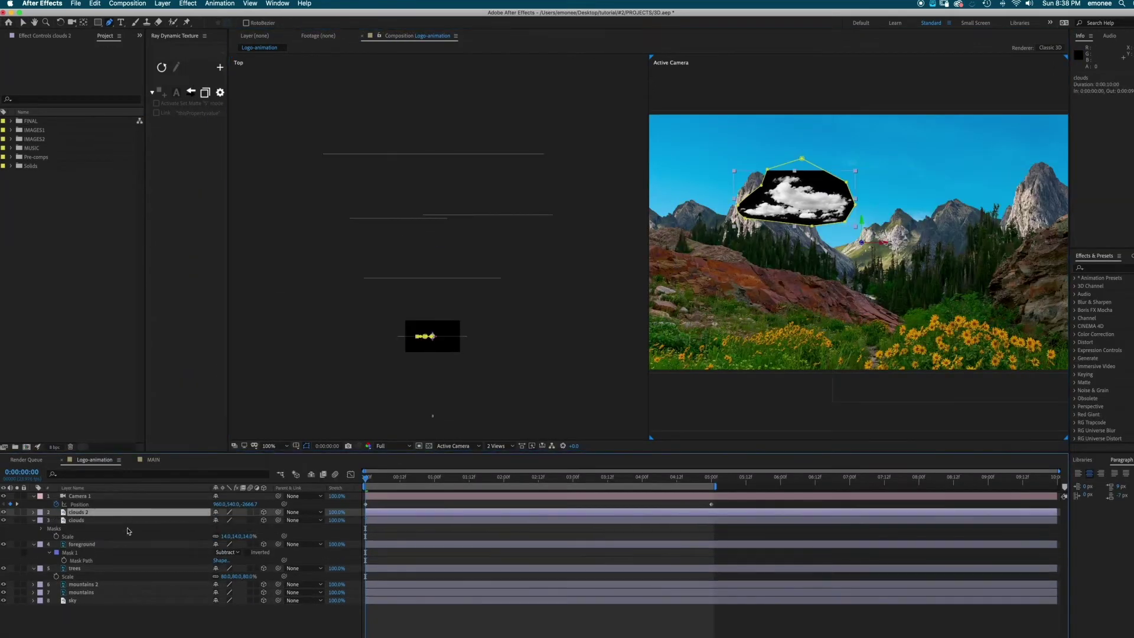
Delete the mask from the clouds 2 layer and duplicate the layer twice
key("m")
left_click(83, 521)
key("Delete")
key("super+d")
key("super+d")
Draw a mask around a different single cloud on each of the clouds 2, clouds 3 and clouds 4 layers
left_click(83, 528)
left_click(818, 295)
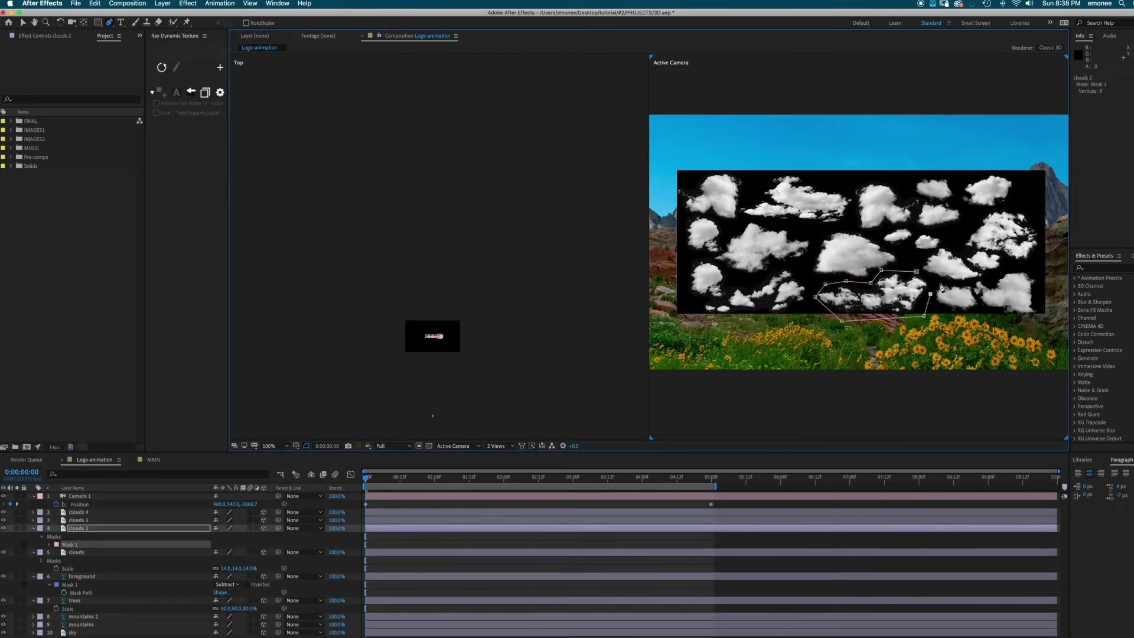
key("super+Up")
left_click(1032, 208)
left_click(1032, 208)
left_click(83, 512)
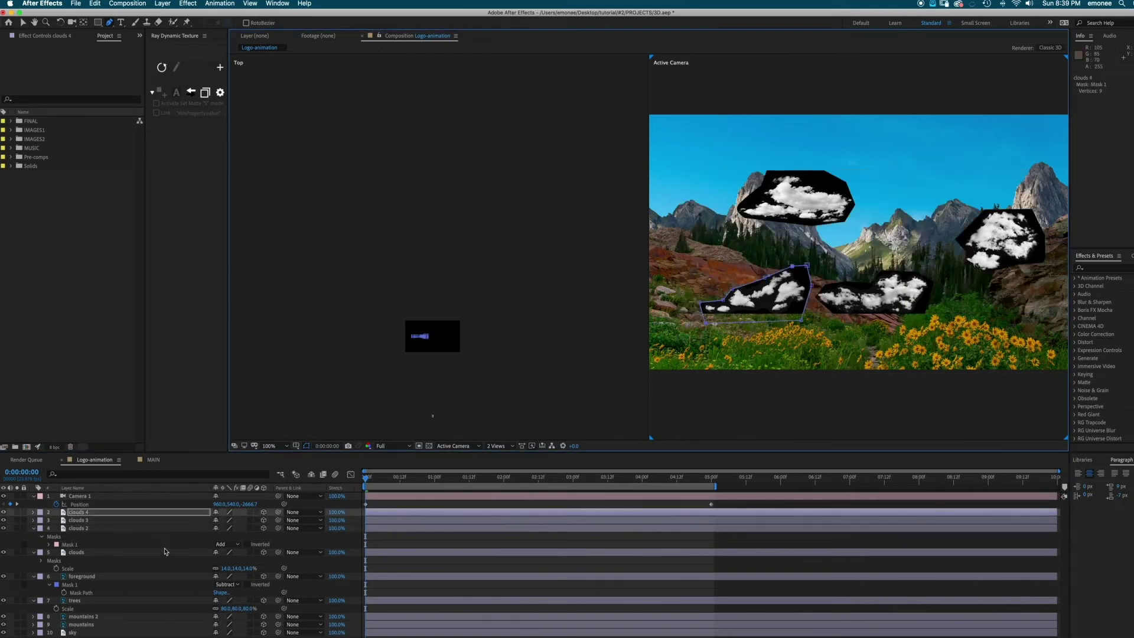
Set the blending mode of all four cloud layers to Screen and spread the clouds out in depth
left_click(164, 551, "shift")
key("F4")
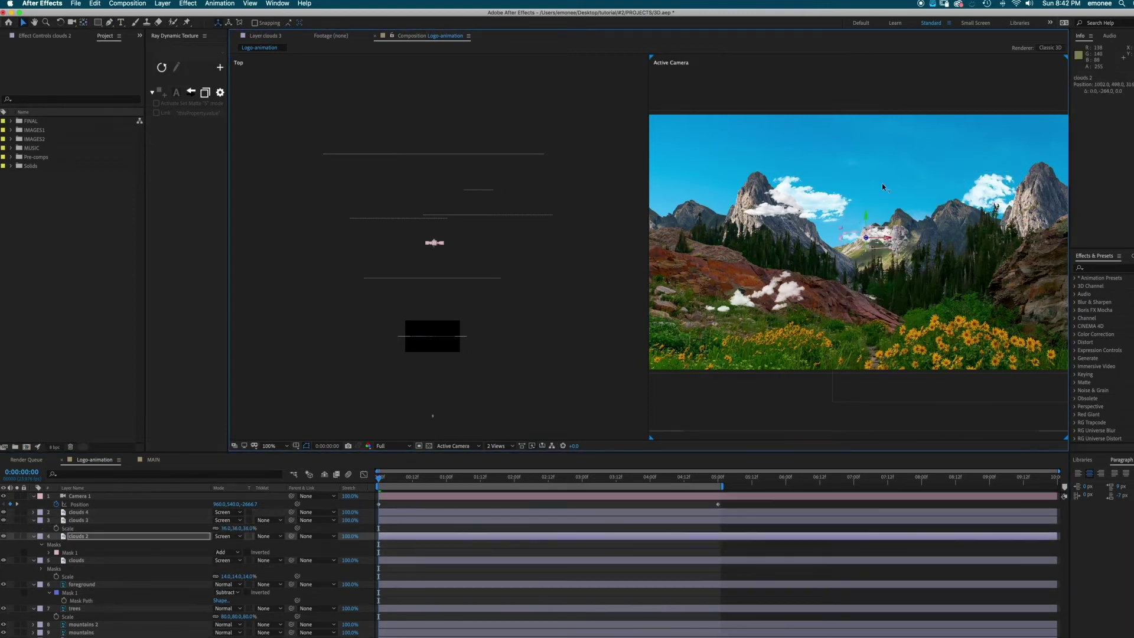
left_click(419, 339)
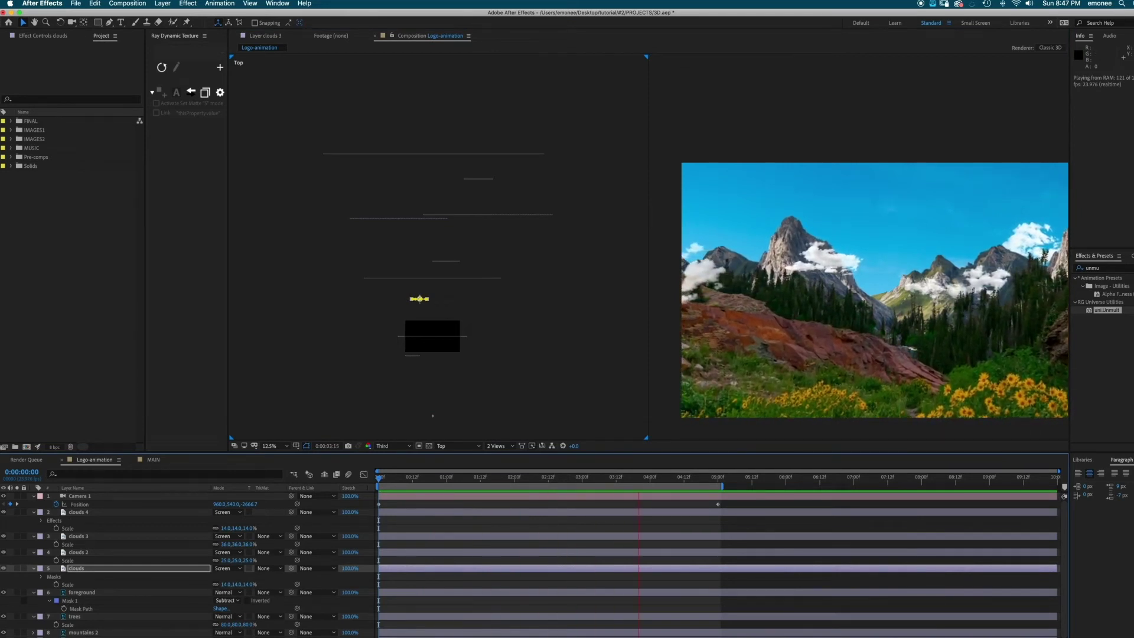
Apply Easy Ease to the camera's position keyframes and preview the animation
key("space")
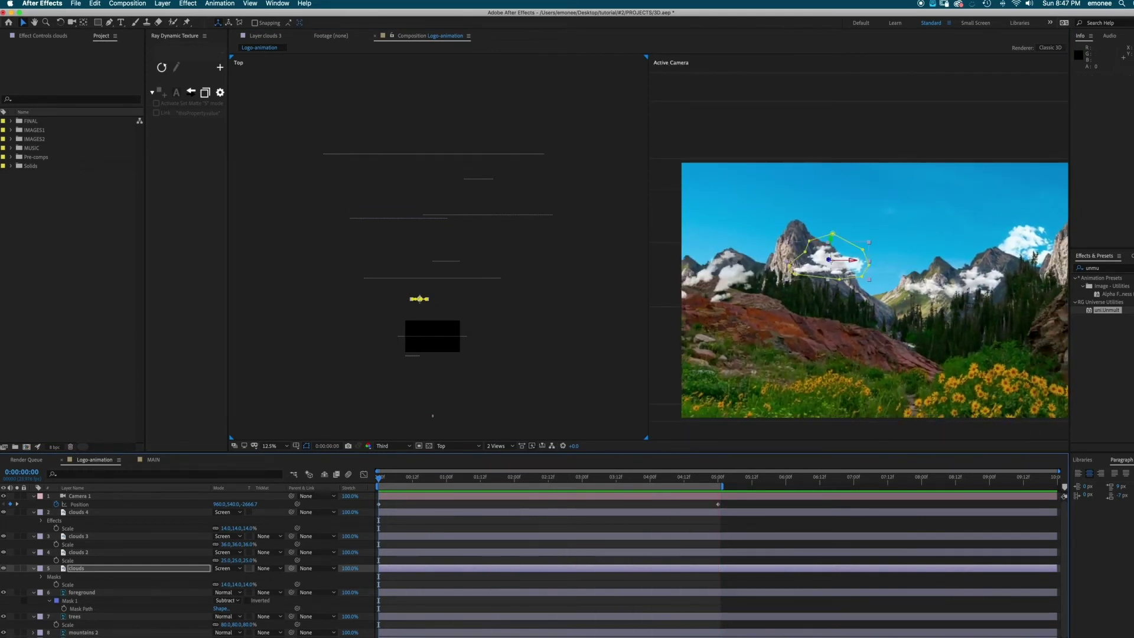
left_click(79, 504)
right_click(379, 505)
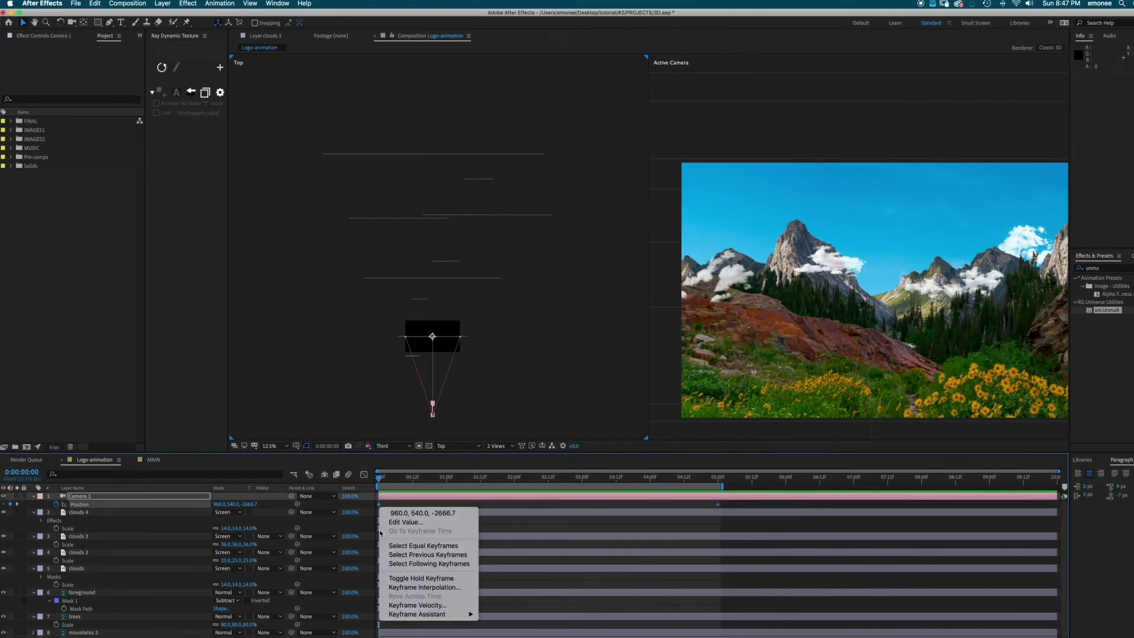
mouse_move(446, 615)
left_click(506, 600)
key("space")
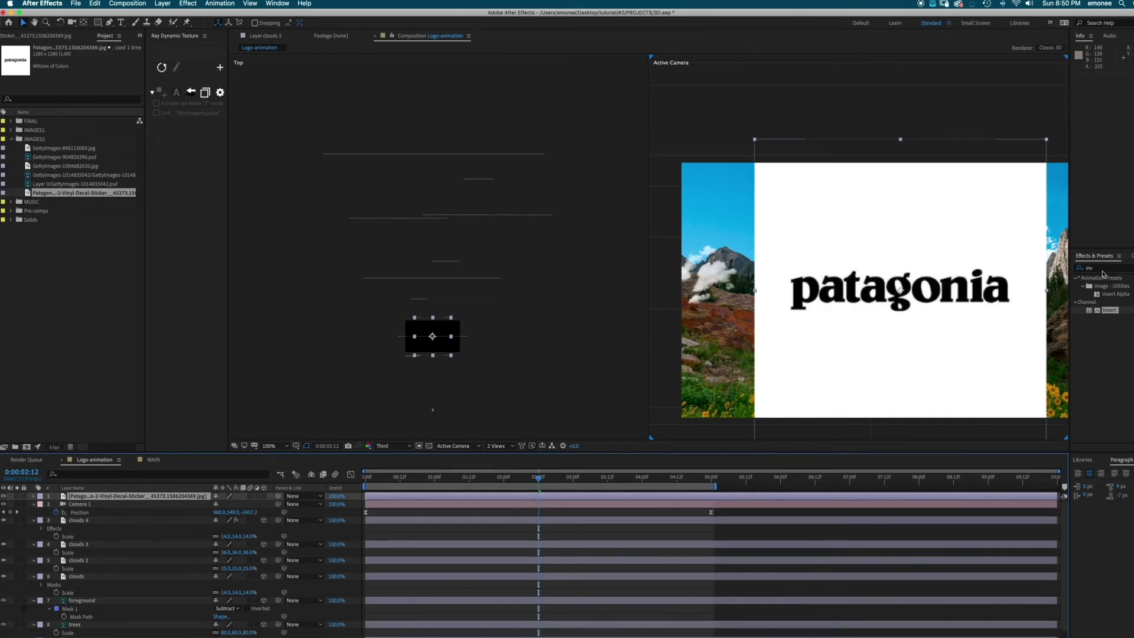
Apply the Luma Key effect to the patagonia logo layer and set its key type to Key Out Brighter
left_click(1101, 269)
type("luma")
double_click(1105, 286)
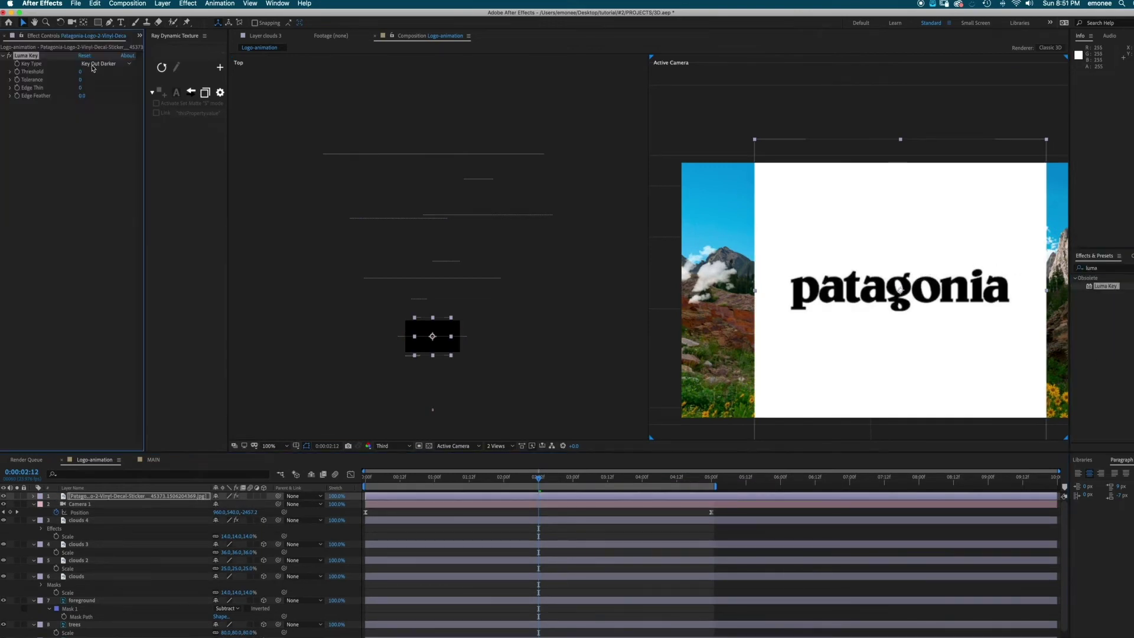
left_click(95, 64)
left_click(115, 73)
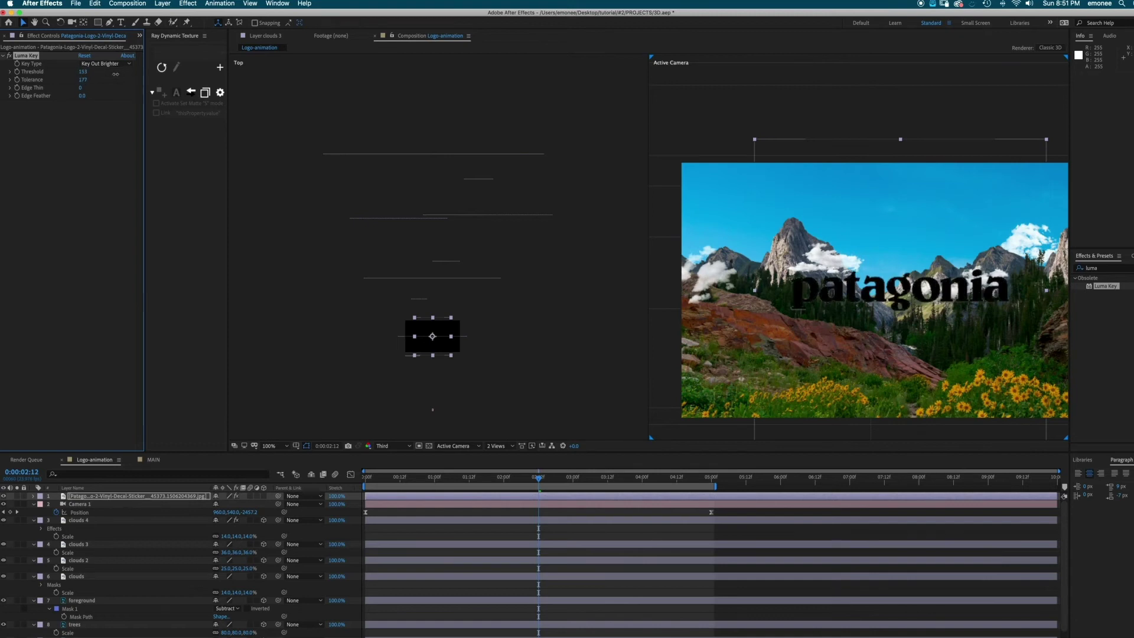
Set the composition preview resolution to Full
left_click(400, 447)
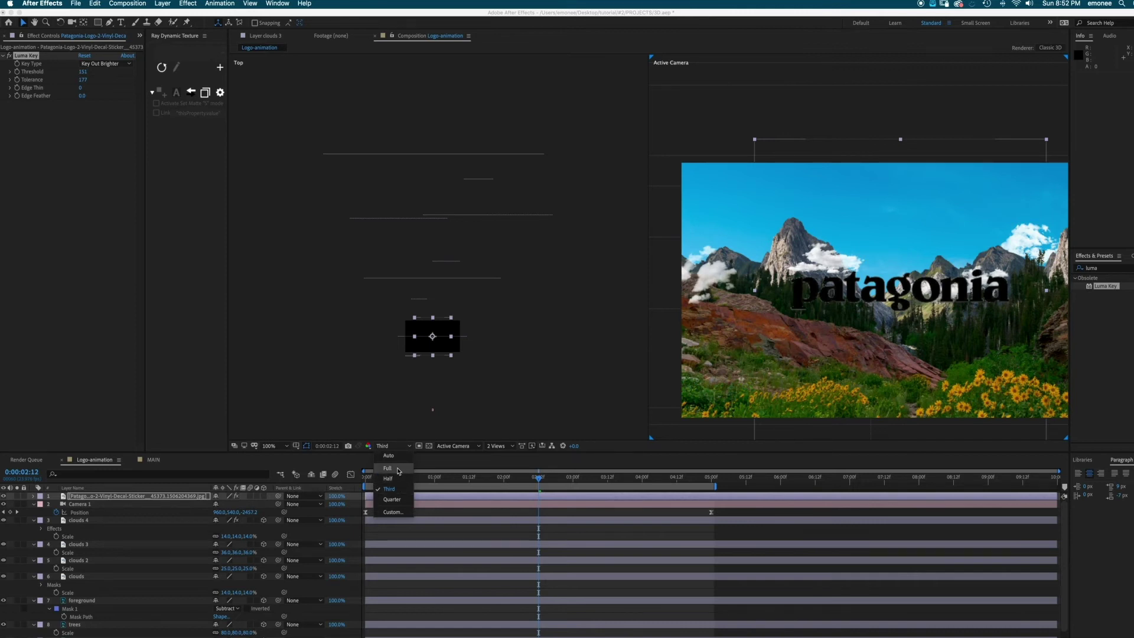
left_click(398, 468)
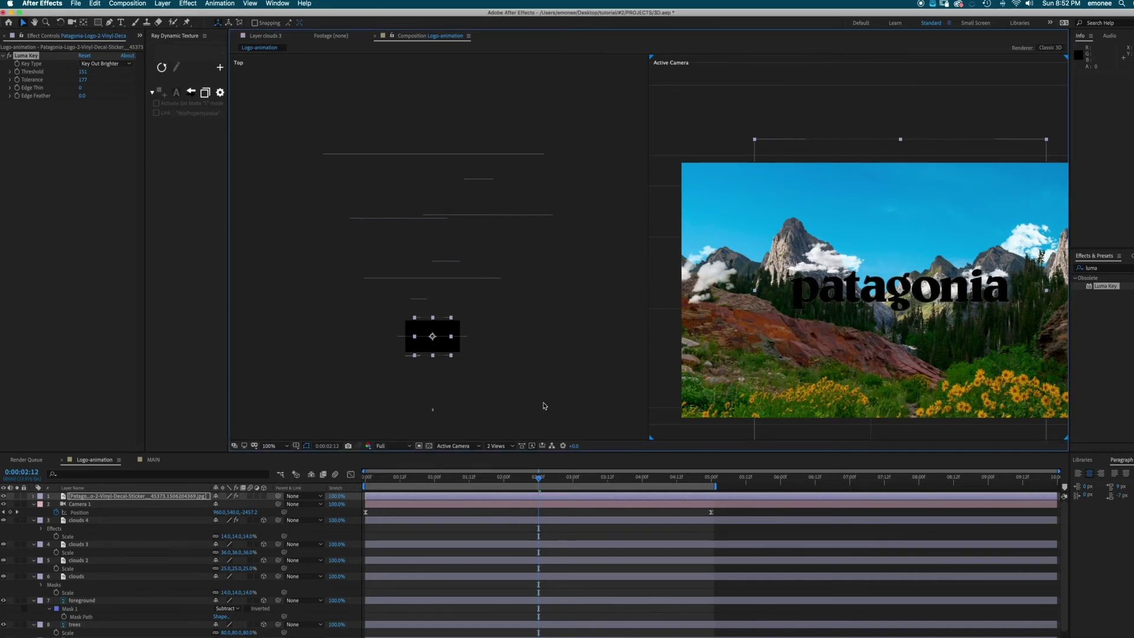
Apply the Fill effect to the patagonia logo layer and set its fill color to white (FFFFFF)
scroll(831, 310, "up", 2)
left_click_drag(848, 256, 827, 306)
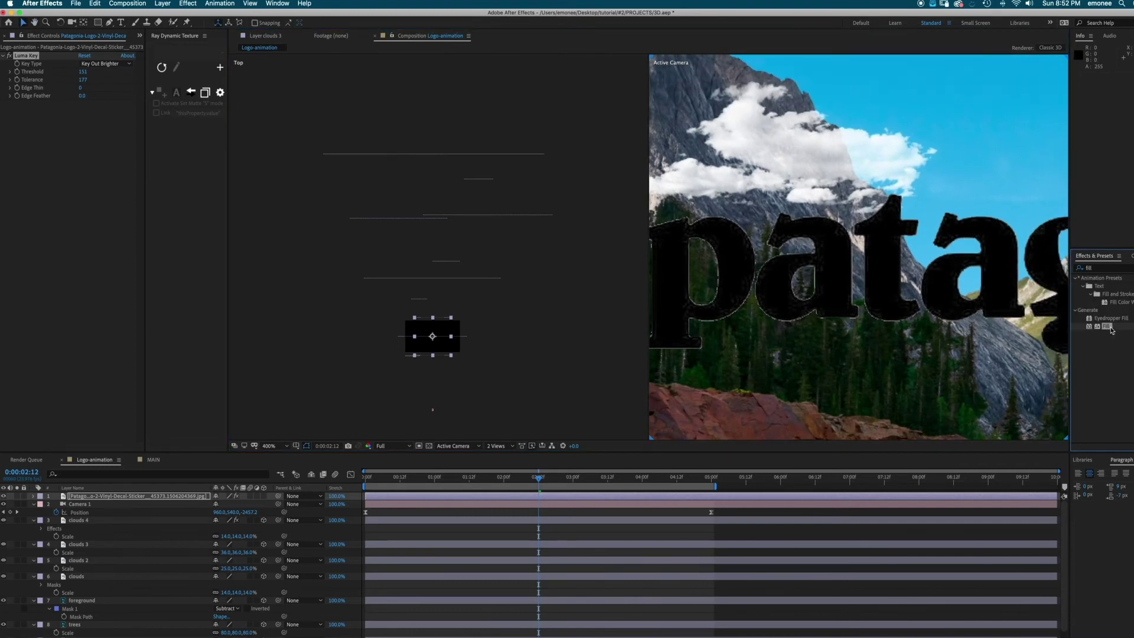
double_click(1111, 329)
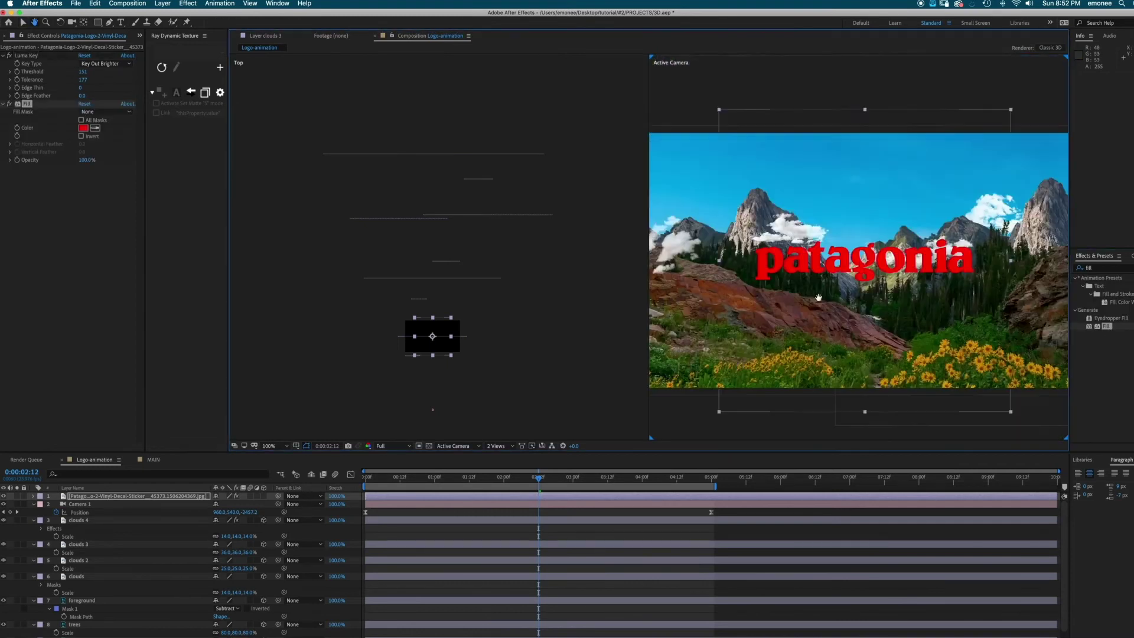
left_click_drag(849, 295, 831, 298)
left_click(83, 128)
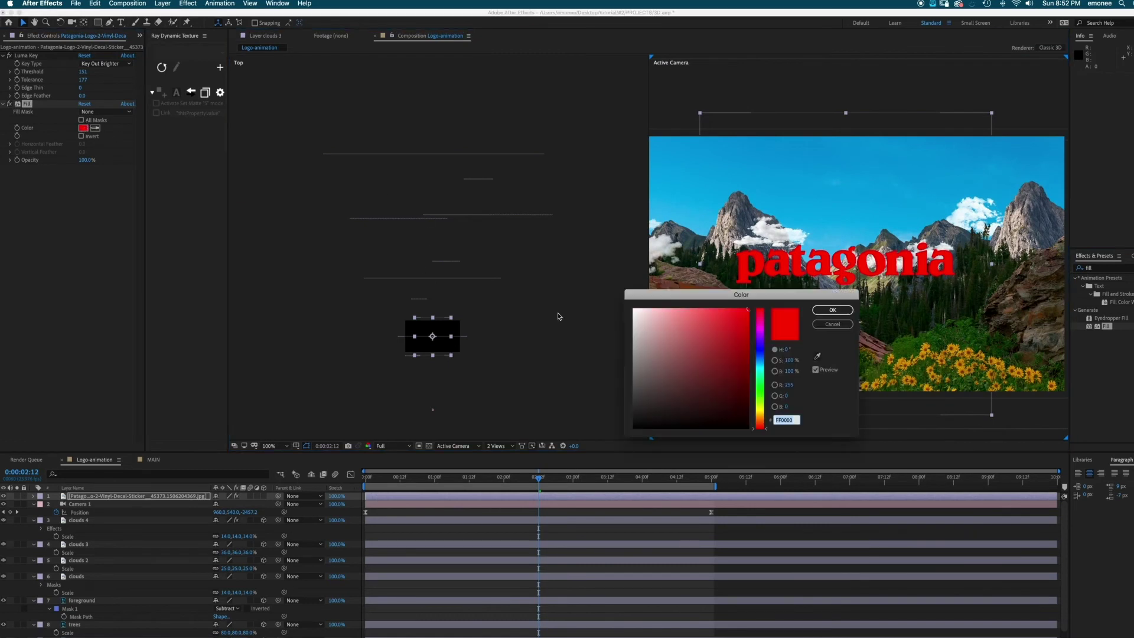
left_click_drag(617, 310, 600, 284)
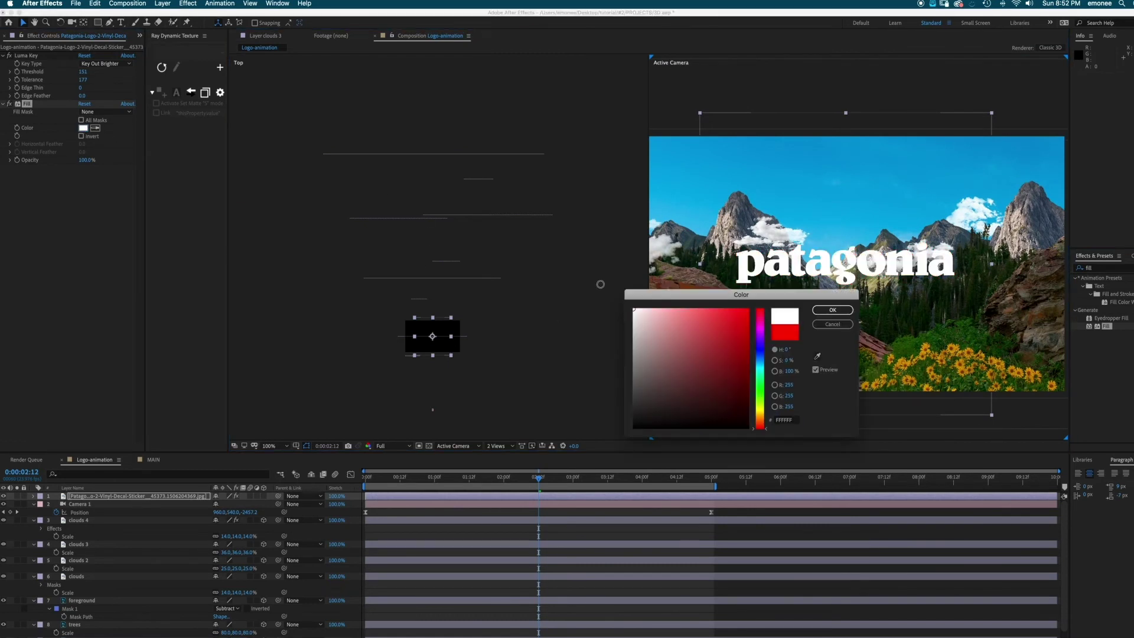
left_click(833, 310)
Make the logo a 3D layer, then scale it down and place it in the sky above the mountains
left_click(264, 497)
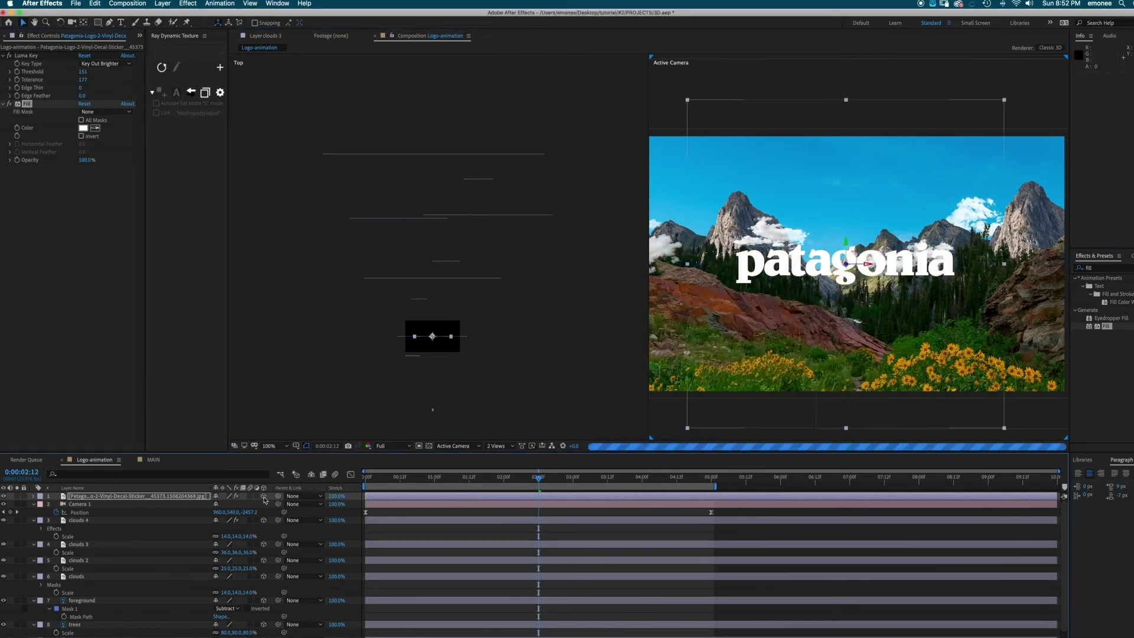
left_click_drag(436, 343, 436, 351)
key("s")
left_click_drag(228, 505, 198, 505)
left_click_drag(844, 260, 844, 190)
Animate the logo's position with keyframes at the start and at 5 seconds, and preview the animation
key("space")
left_click_drag(538, 477, 711, 482)
key("space")
key("alt+p")
left_click_drag(247, 504, 228, 504)
key("space")
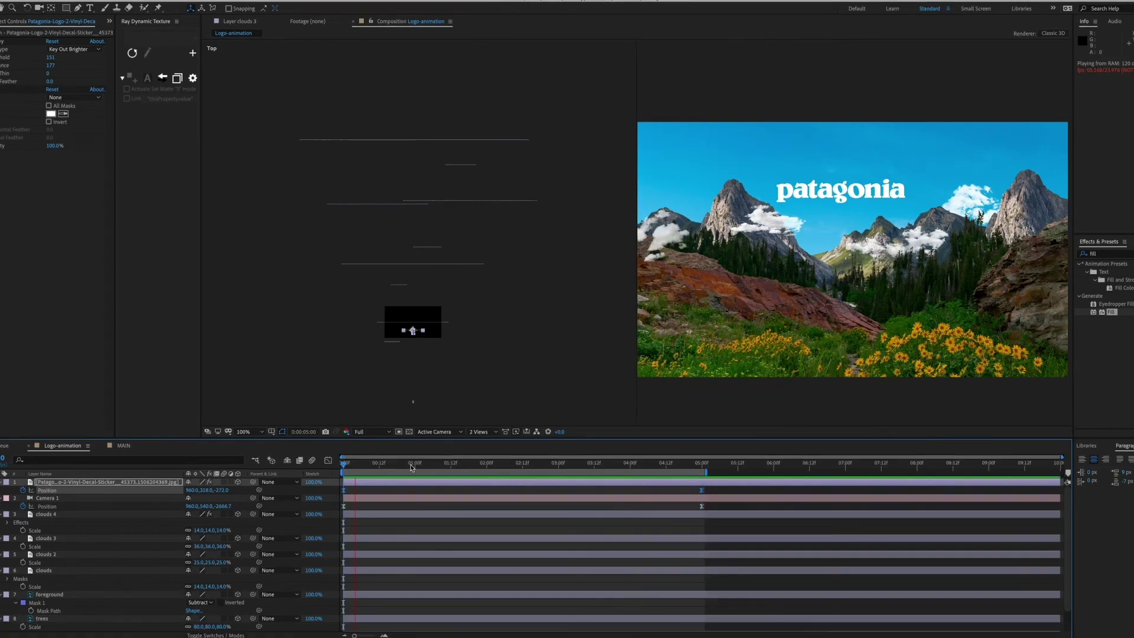